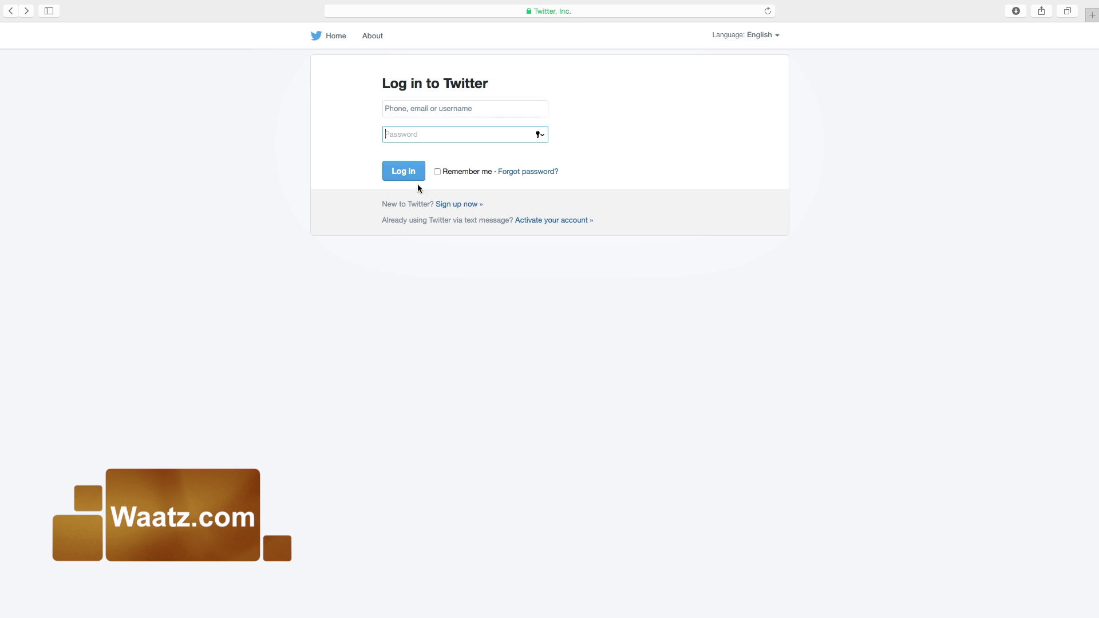
- Sign in with the saved account login chosen from the autofill list
click(405, 111)
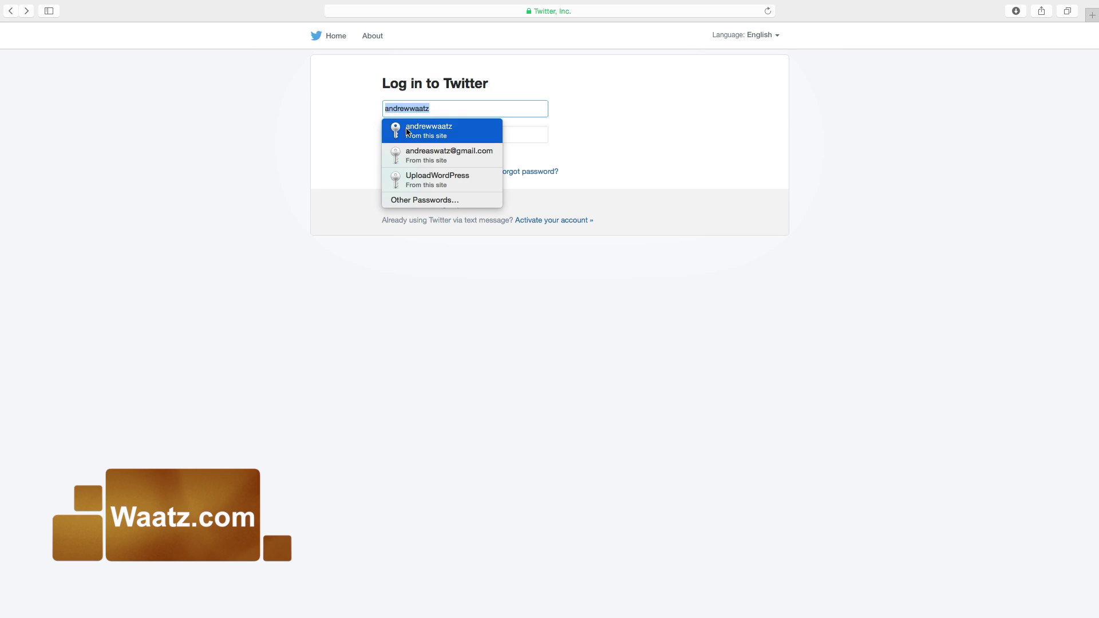
click(428, 131)
click(404, 171)
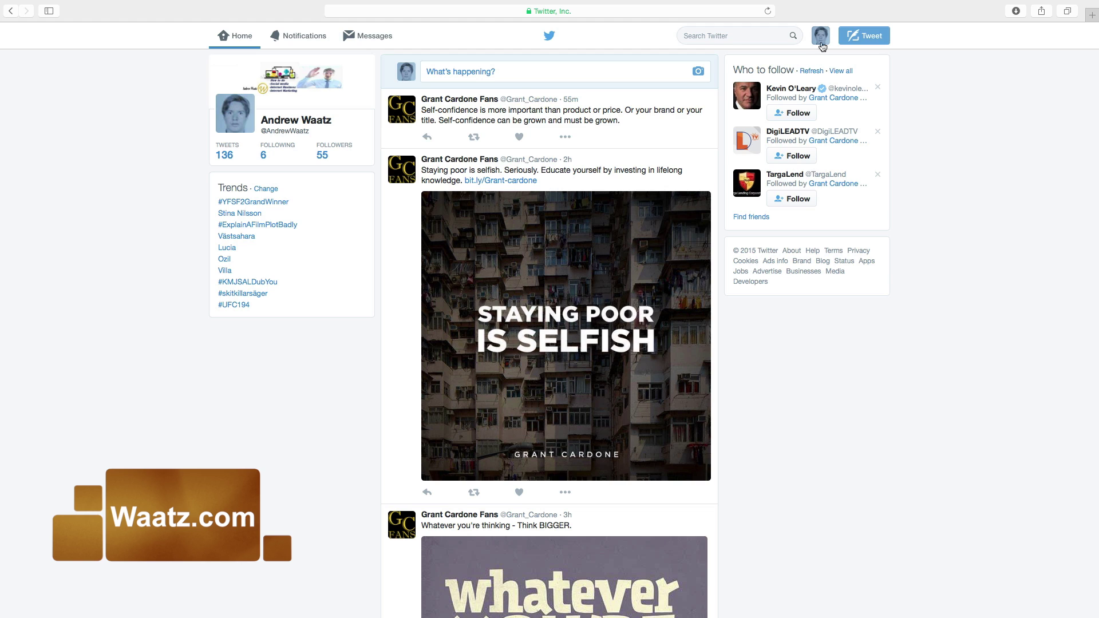
- Open the Compose new Tweet window and close it without posting
click(860, 38)
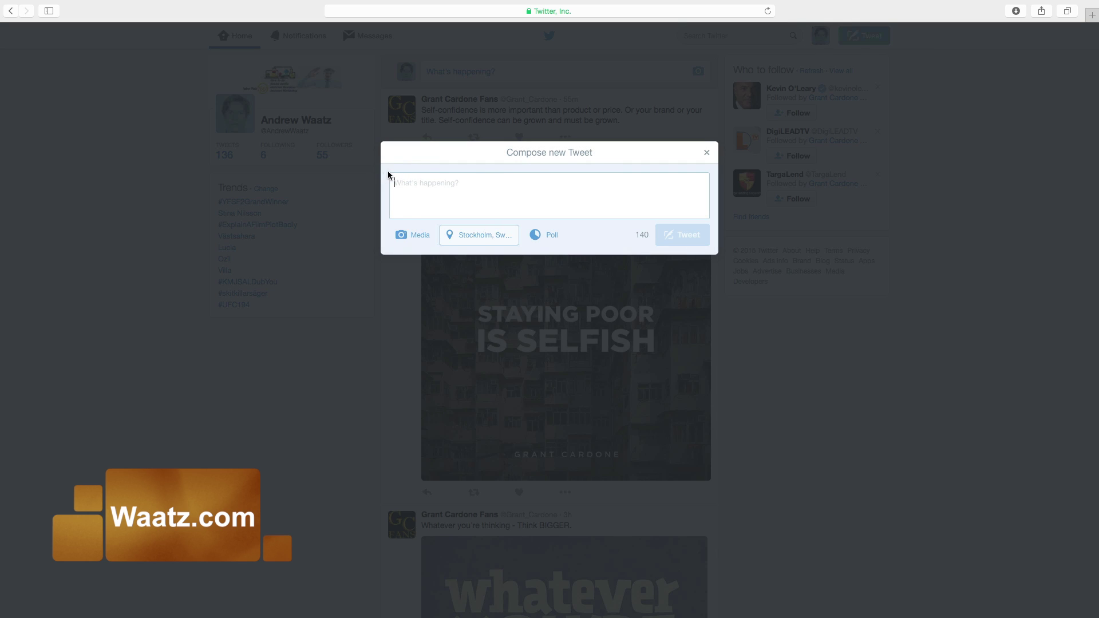
click(707, 153)
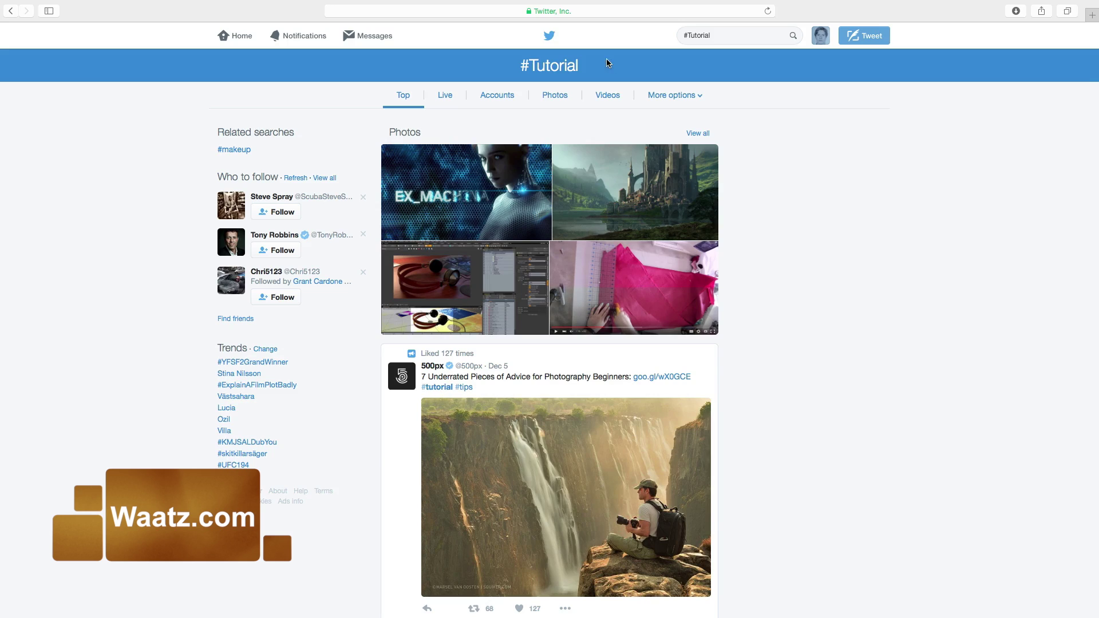
- Go to Settings > Design and scroll down to the Theme color option
click(820, 37)
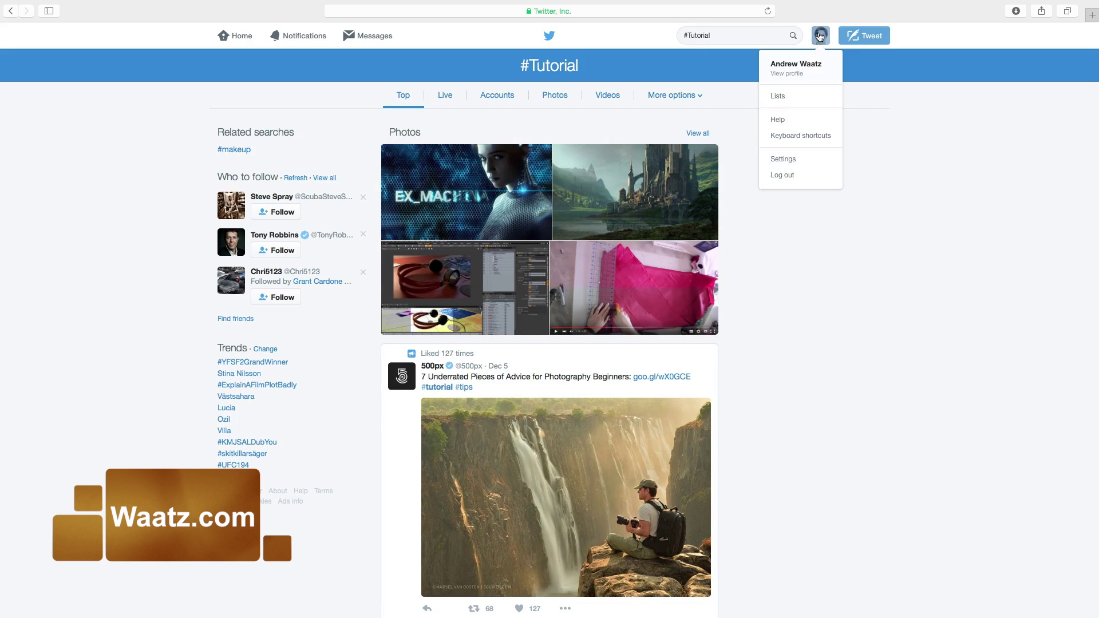
click(780, 159)
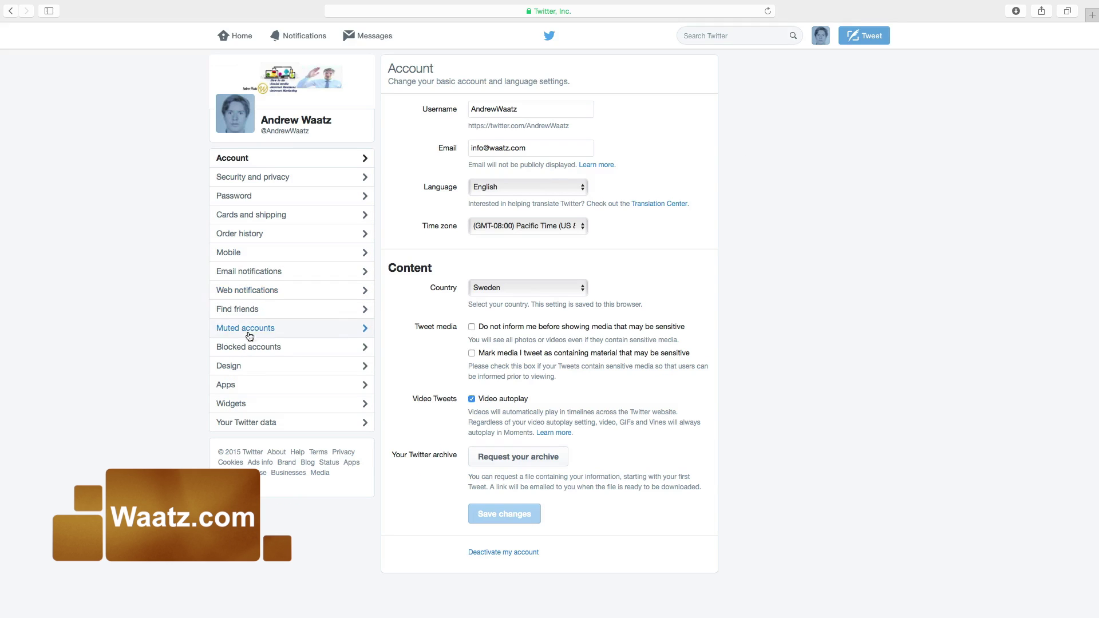
click(229, 370)
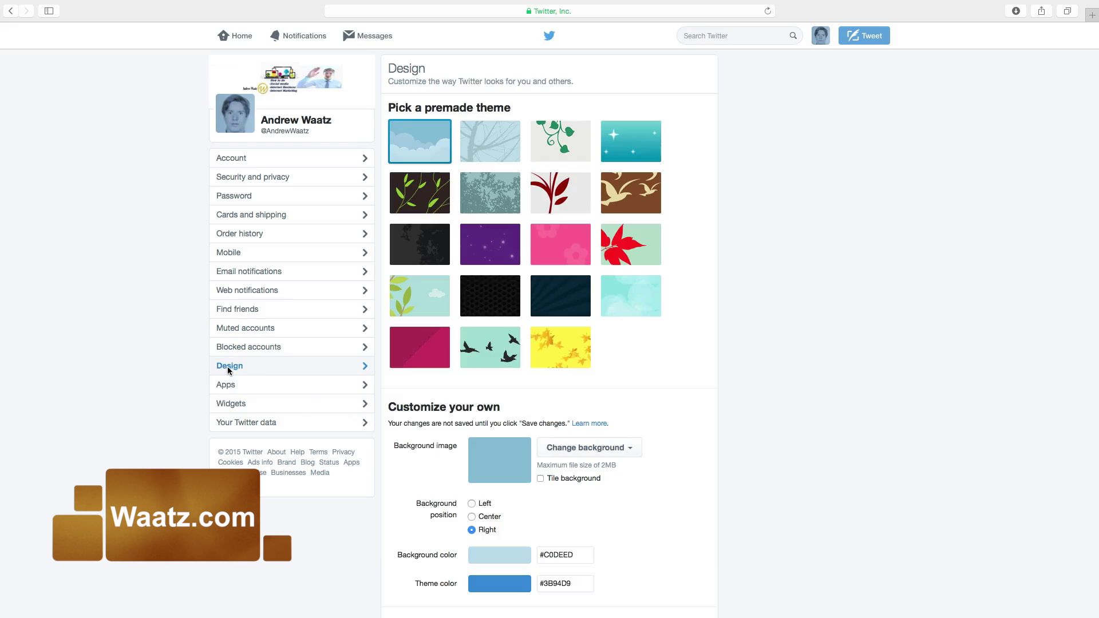
scroll(433, 358, down, 3)
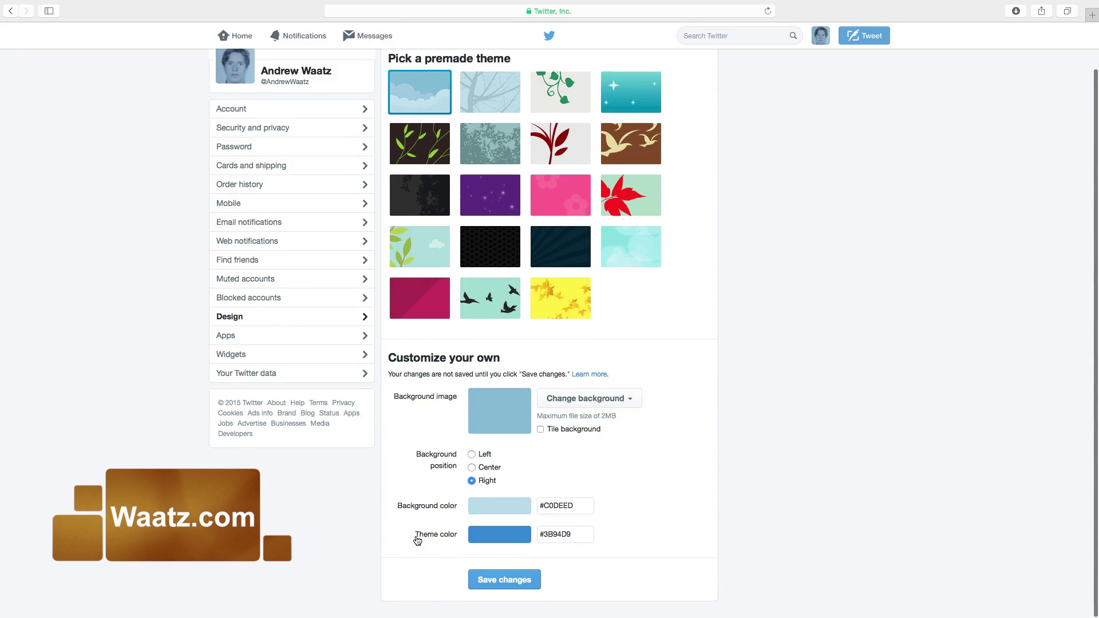
- Preview orange, yellow, light green, dark green, light blue and blue as the theme colour
click(496, 538)
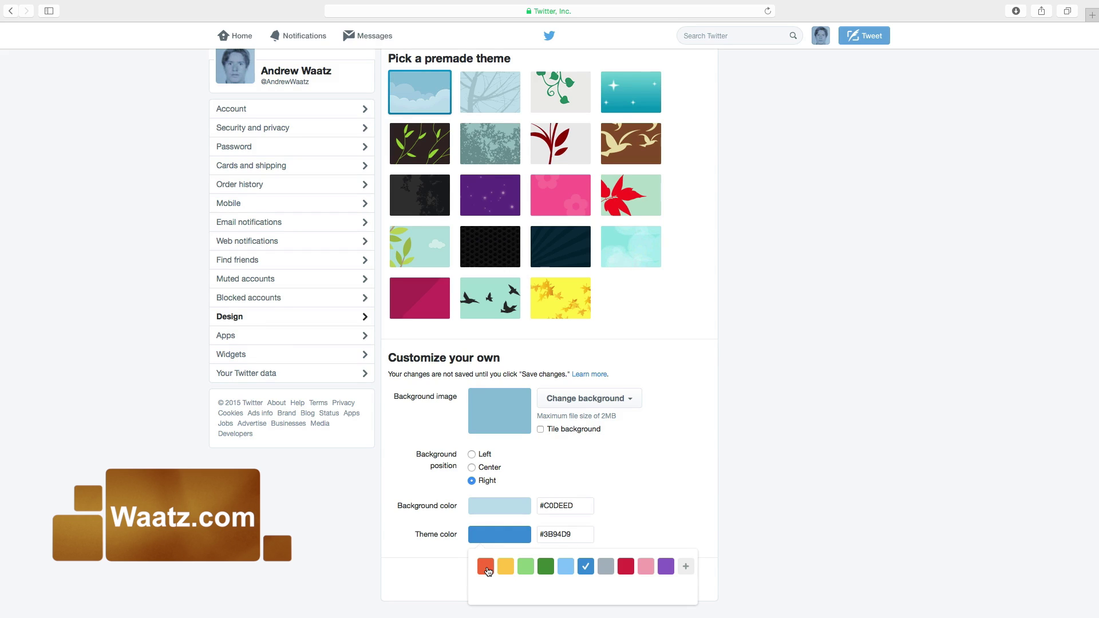
click(485, 566)
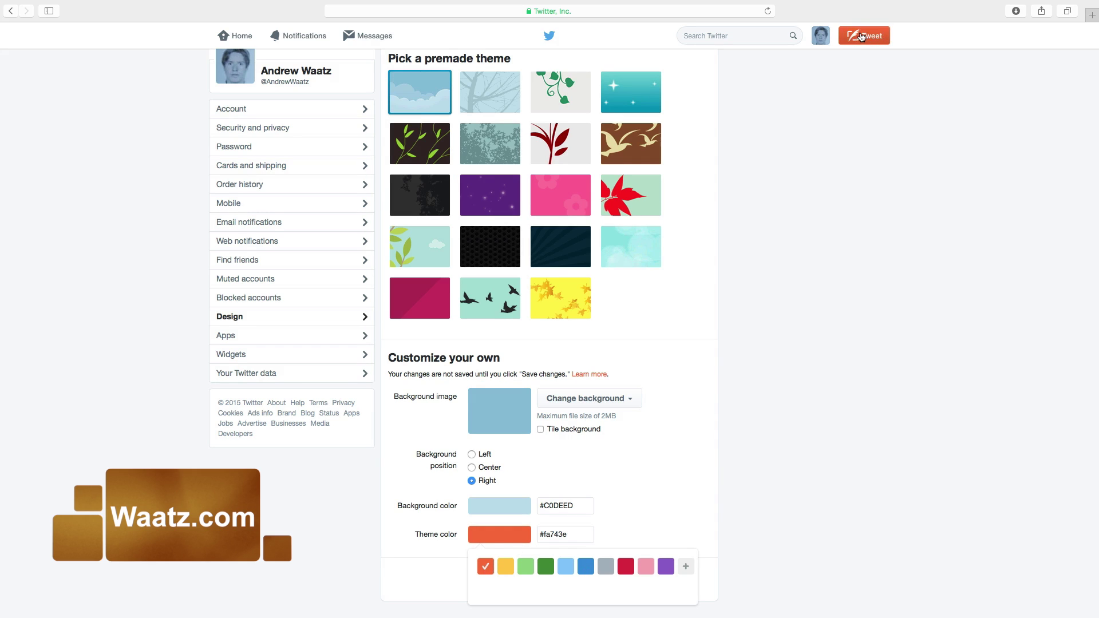
click(507, 569)
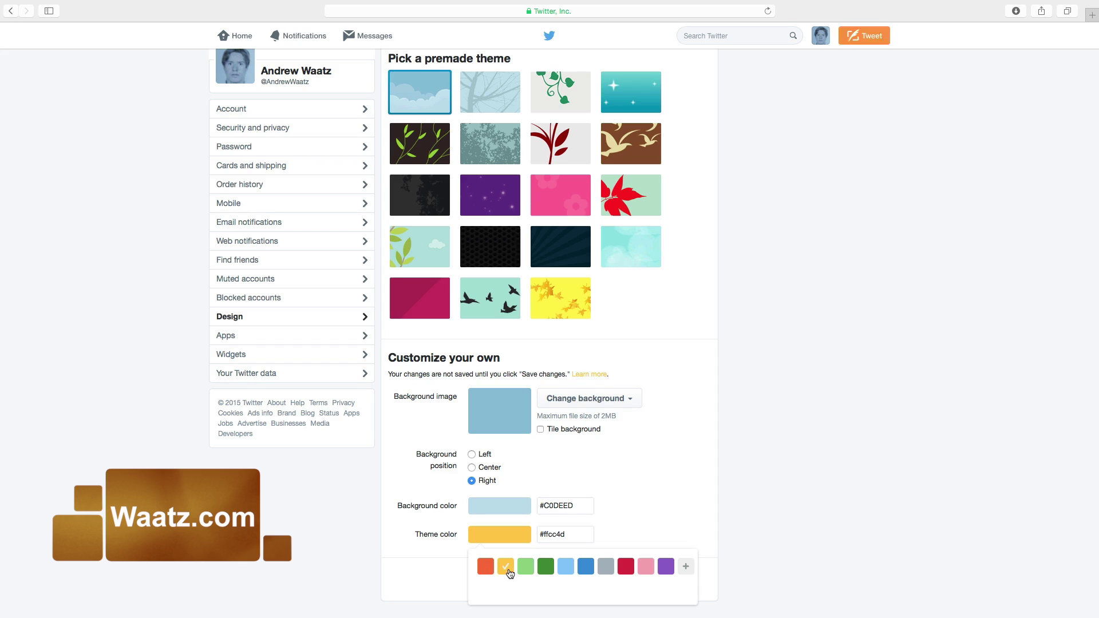
click(525, 569)
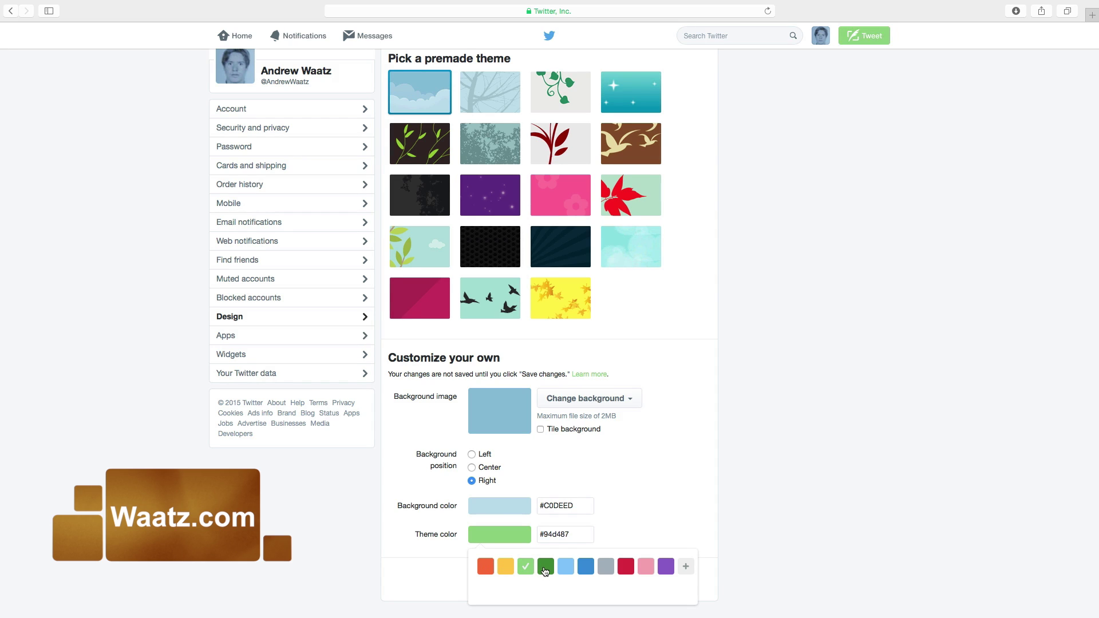
click(545, 569)
click(565, 569)
click(586, 568)
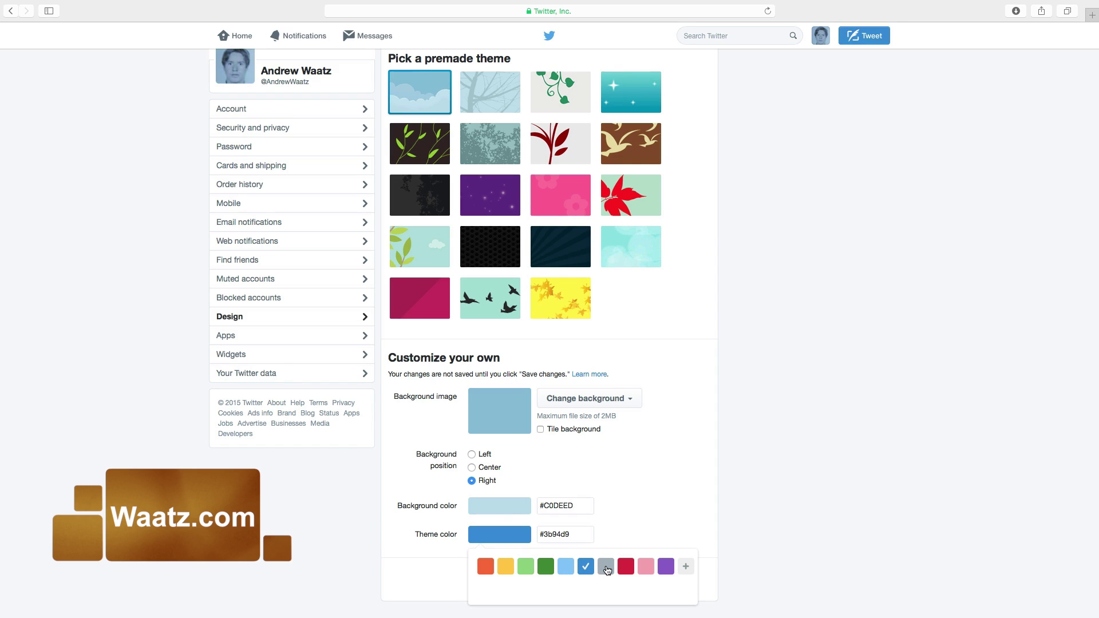
- Preview grey, red, pink and purple, then settle on orange #fa743e and close the palette
click(606, 570)
click(625, 568)
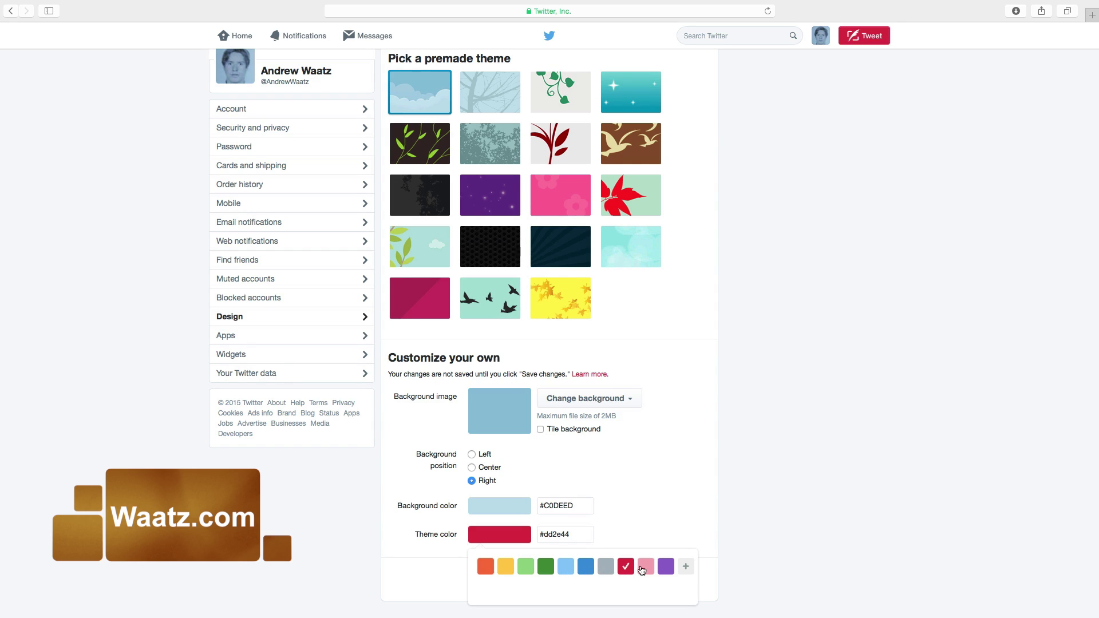
click(646, 570)
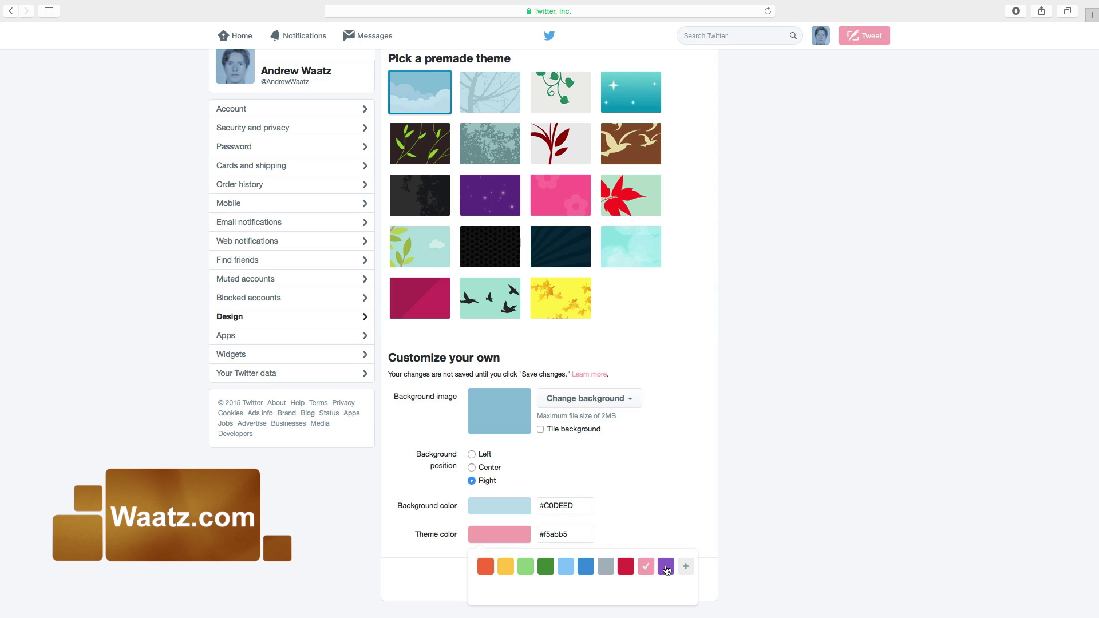
click(666, 568)
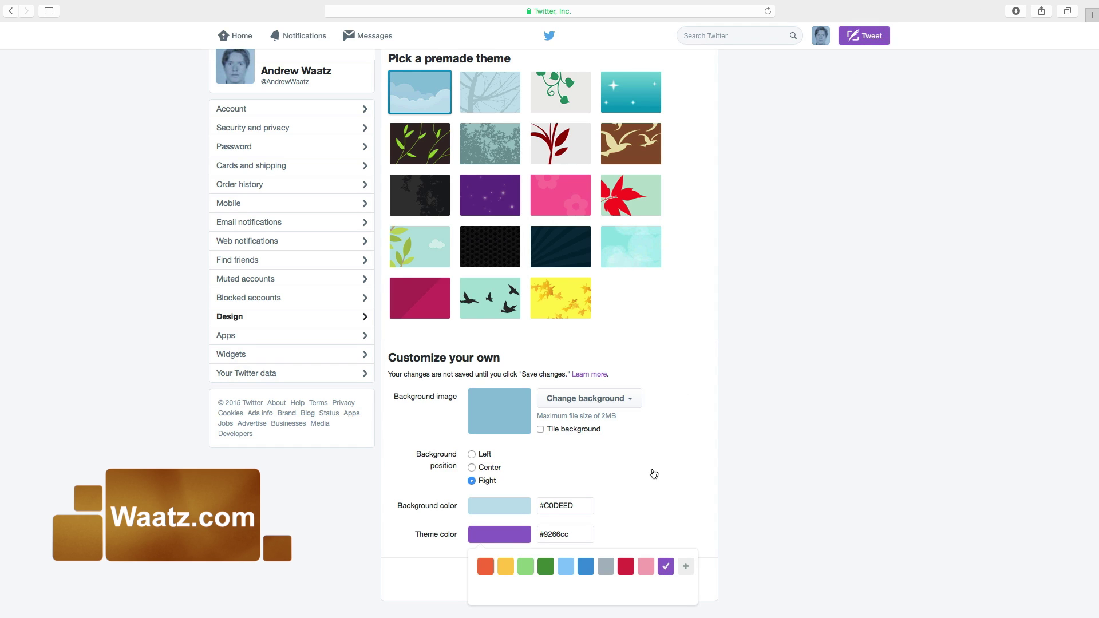
click(486, 568)
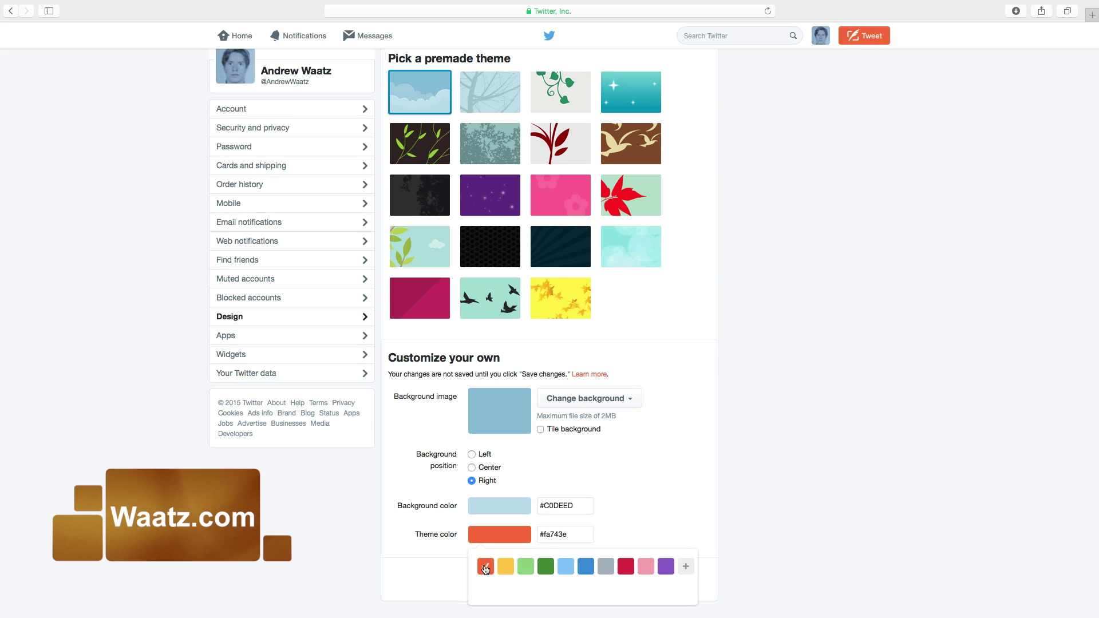
click(517, 541)
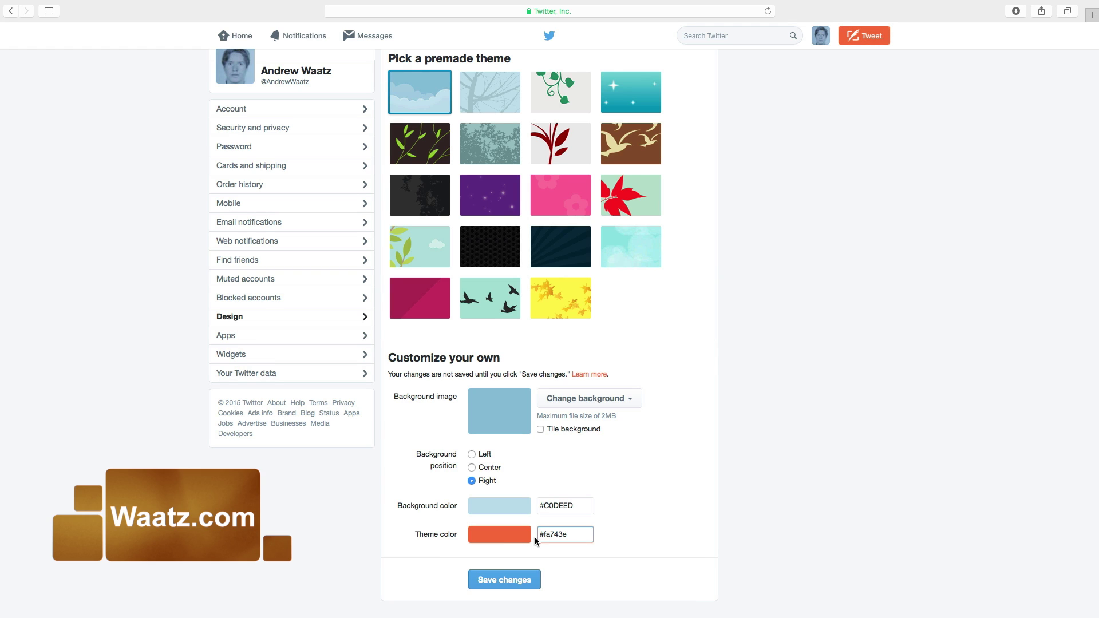
- Save the orange #FA743E theme colour in the Design settings
drag(535, 536, 588, 533)
click(610, 527)
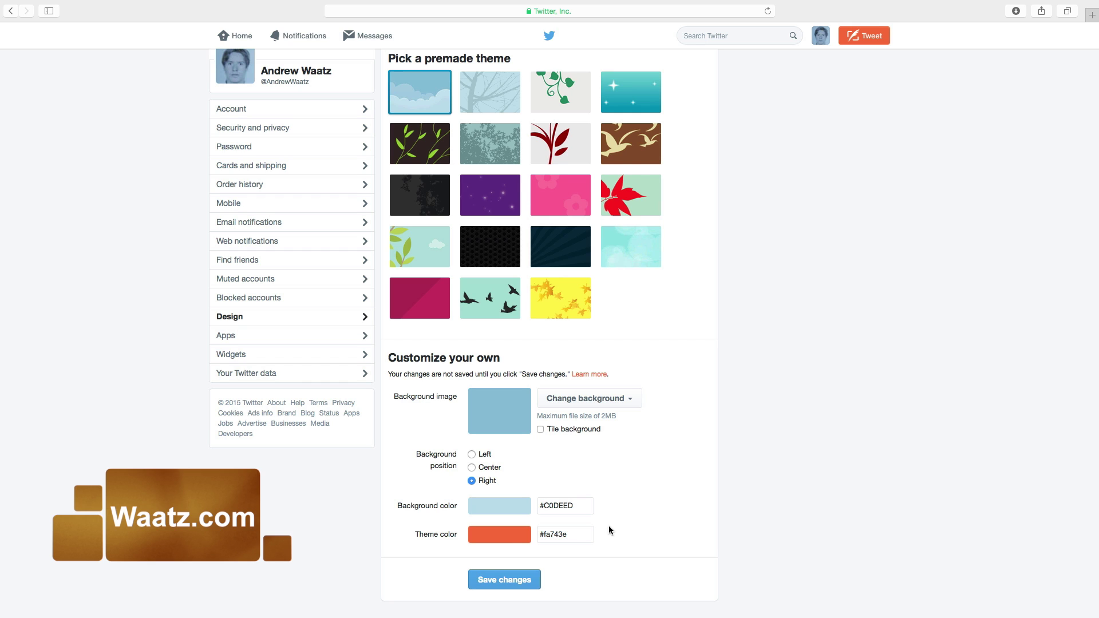
click(496, 581)
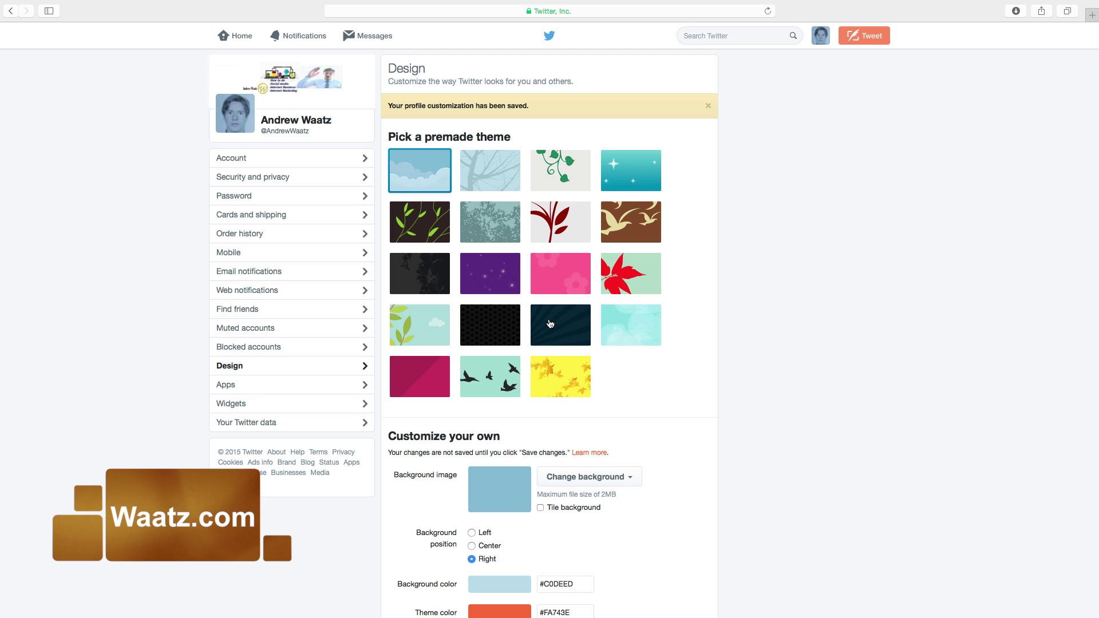
- View the account's own profile page in the new orange theme
click(824, 39)
click(808, 70)
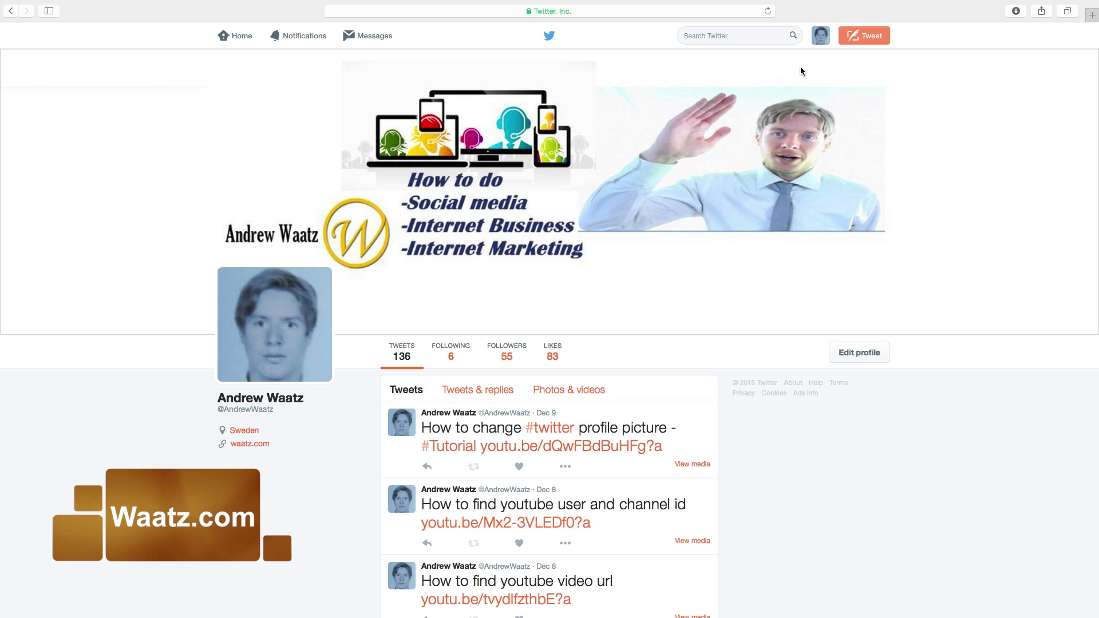
scroll(421, 328, down, 5)
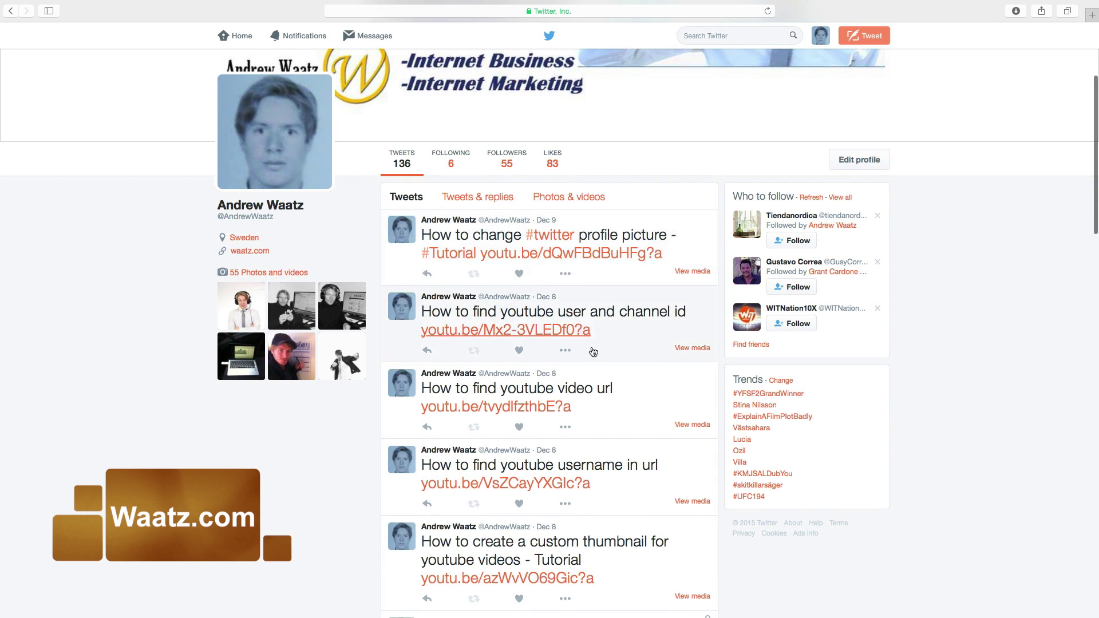
scroll(435, 321, up, 5)
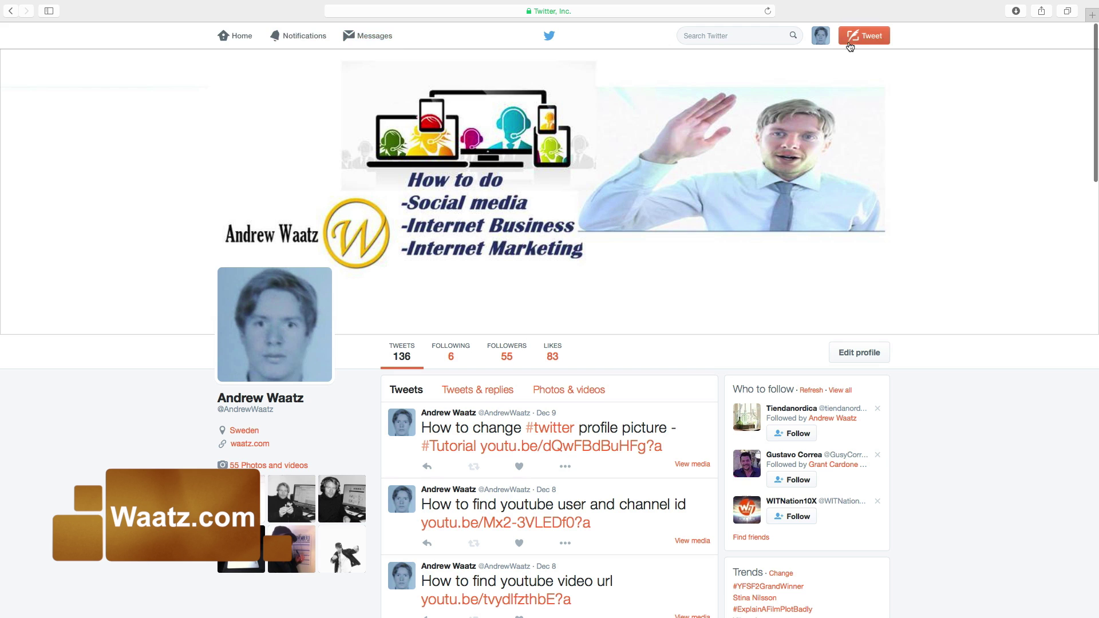
- Open and close Compose new Tweet, then open the #Tutorial hashtag results
click(864, 35)
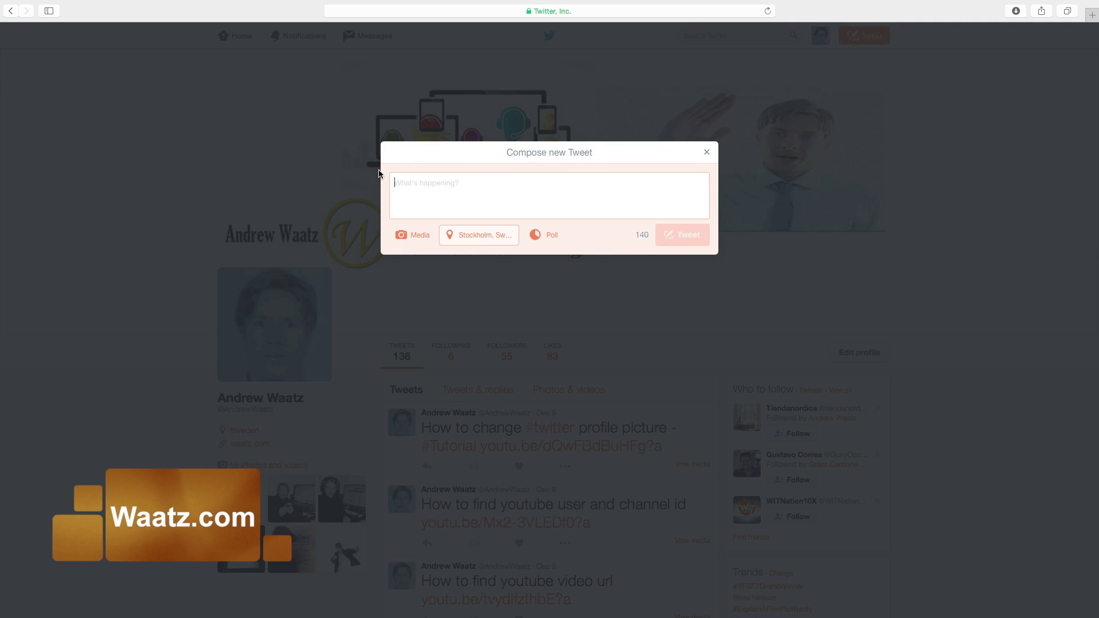
click(707, 152)
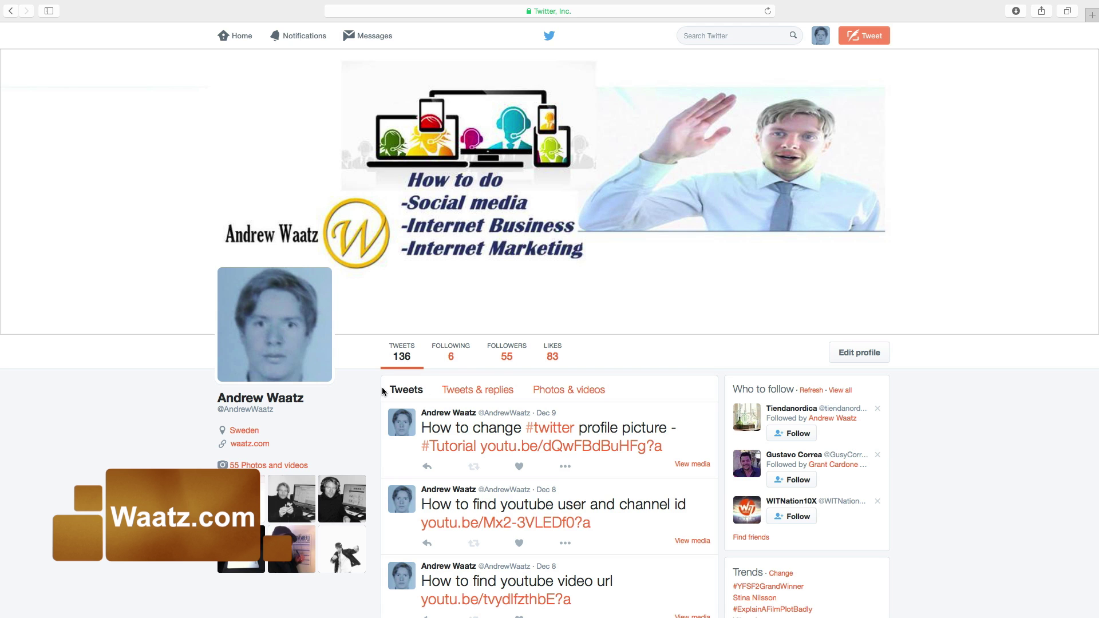
click(450, 451)
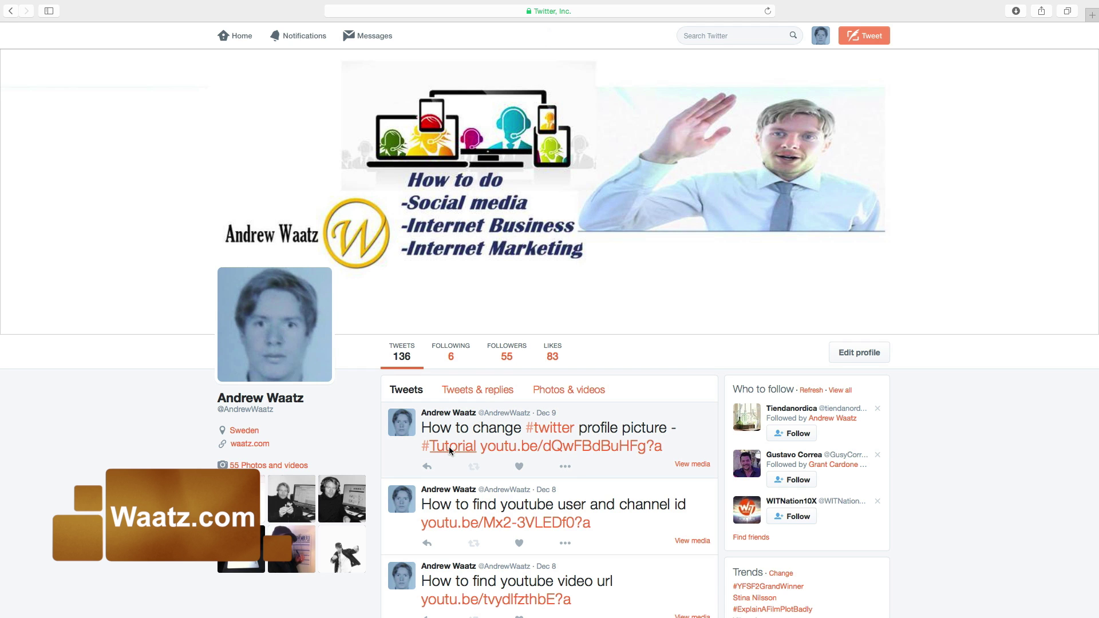